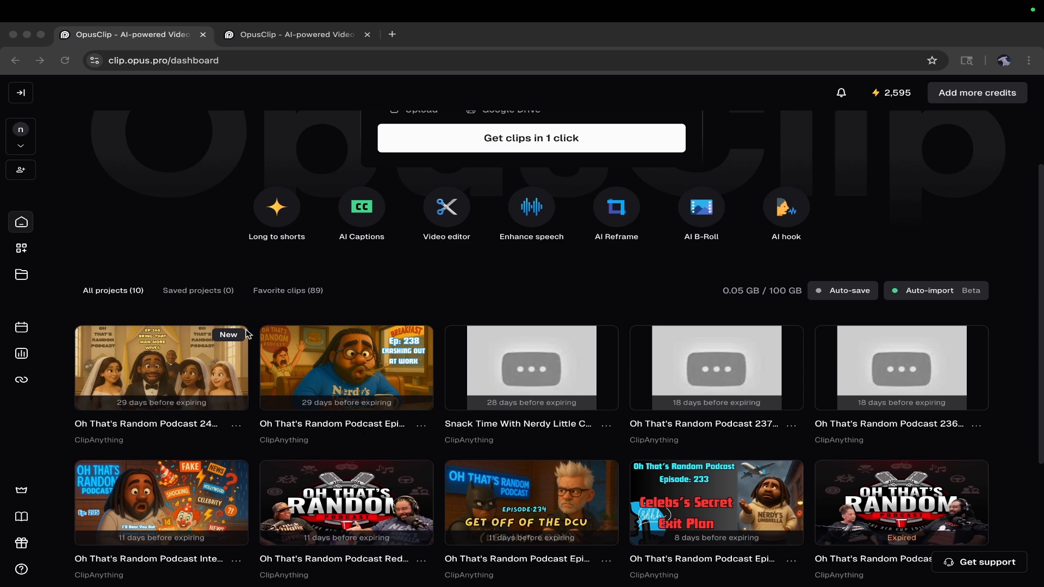
Open the brand template settings and nudge the podcast logo overlay slightly within the clip's upper-right corner.
scroll(262, 326, "down", 1)
scroll(262, 325, "up", 3)
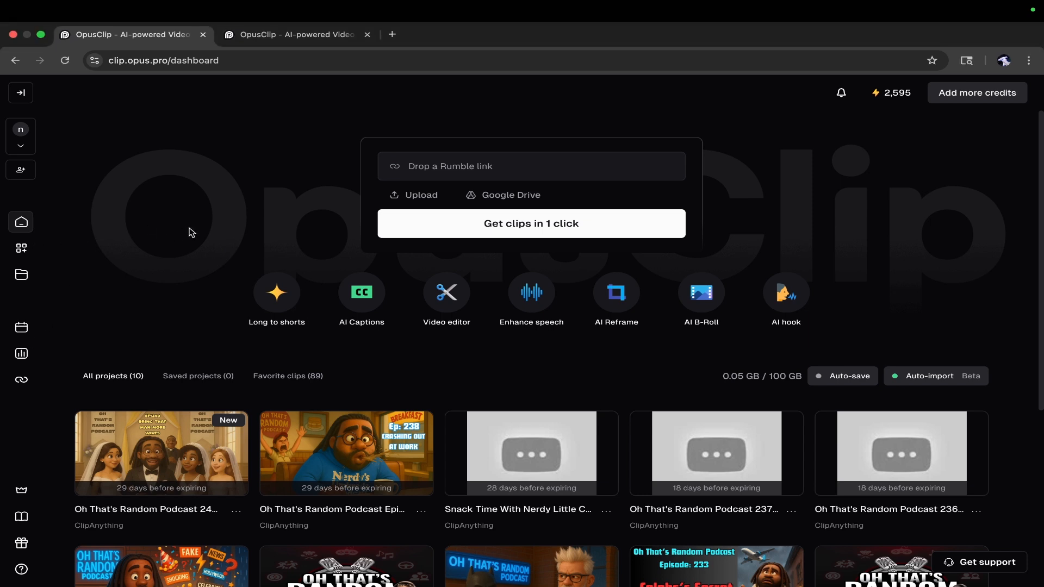
left_click(20, 254)
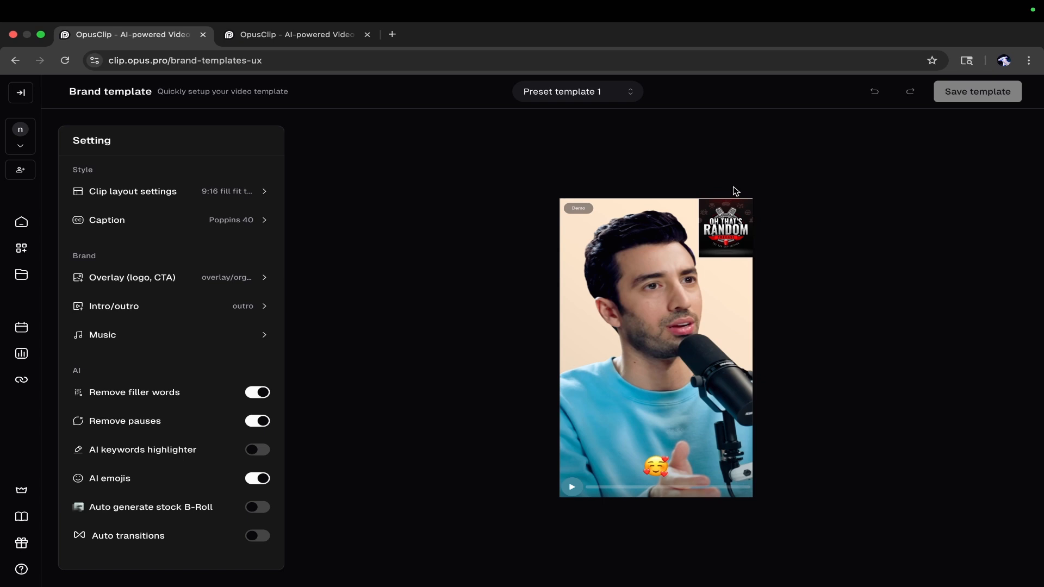
left_click(730, 235)
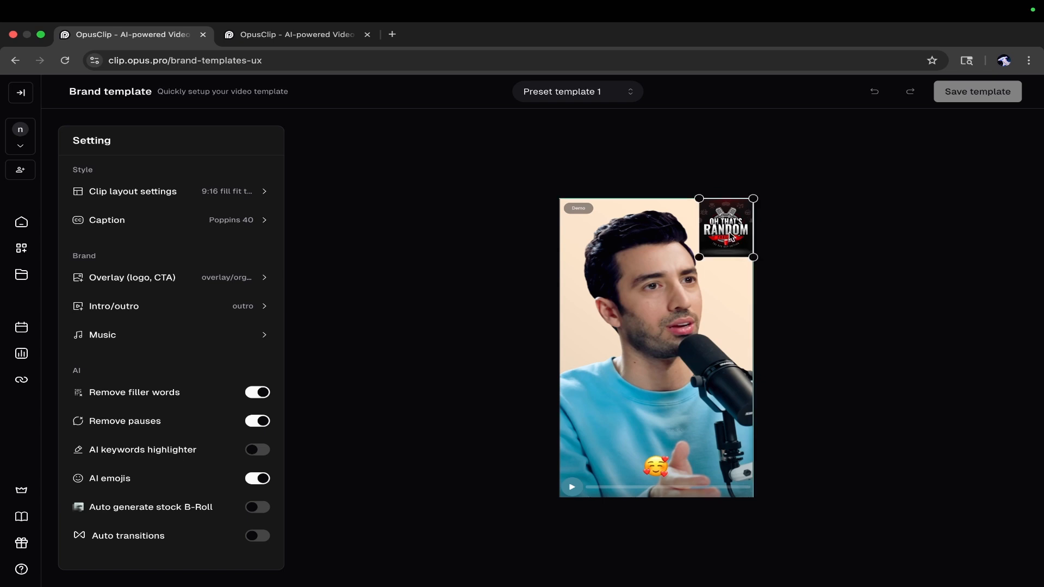
left_click_drag(730, 232, 729, 234)
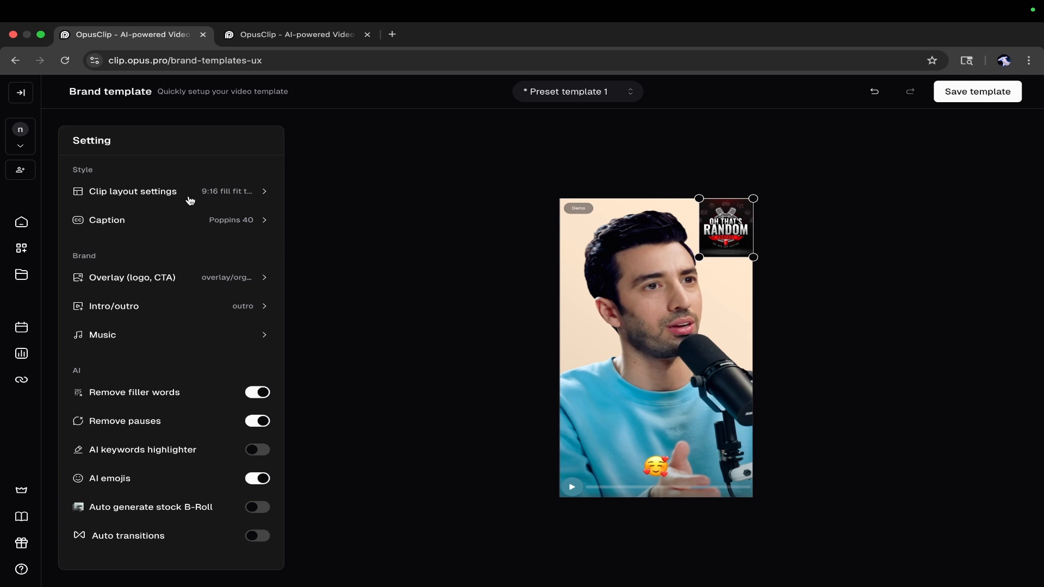
Review the template's clip layout options and its caption presets, font settings and effects.
left_click(261, 194)
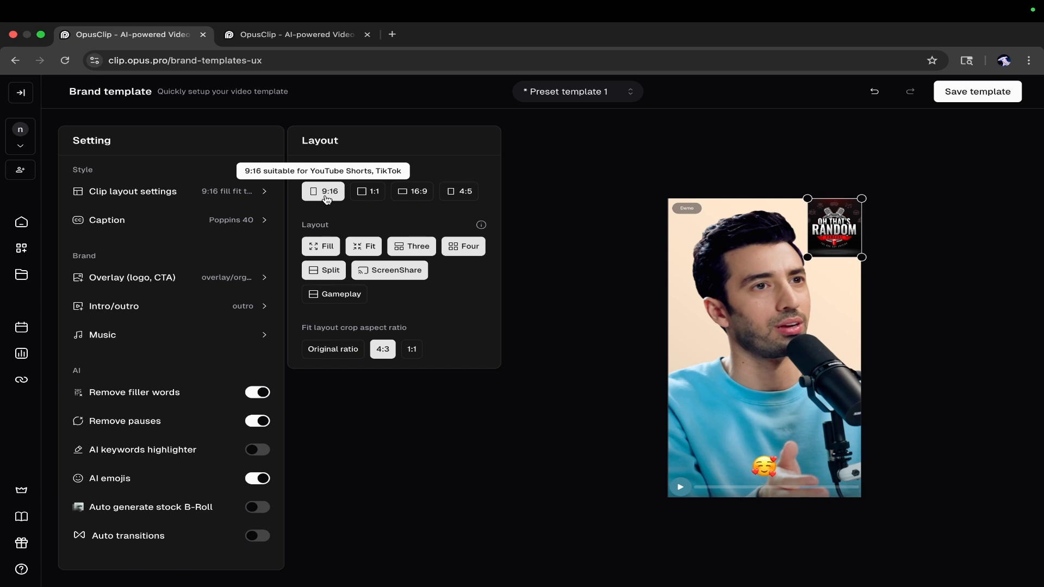
left_click(164, 222)
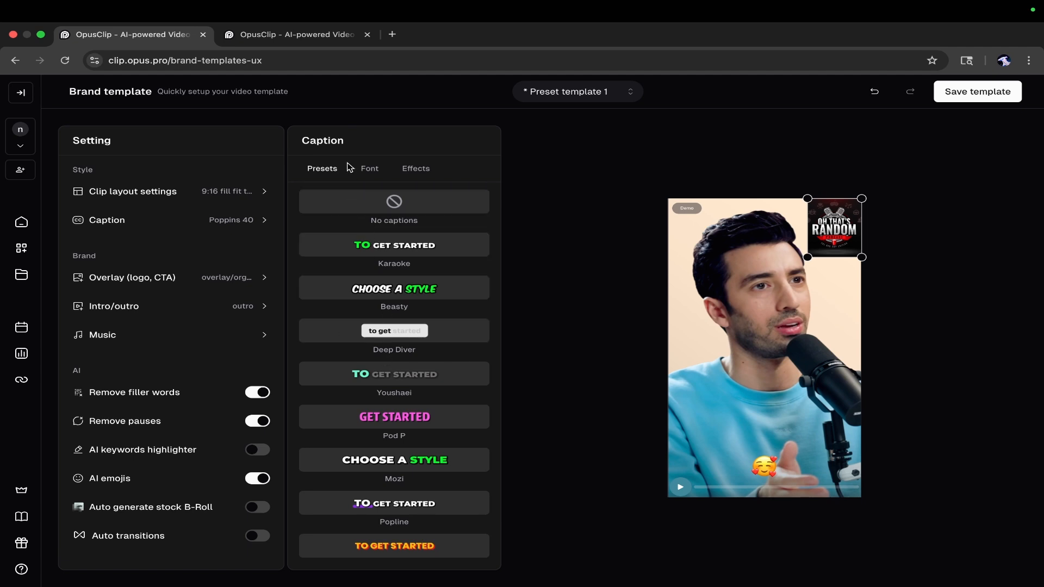
left_click(365, 169)
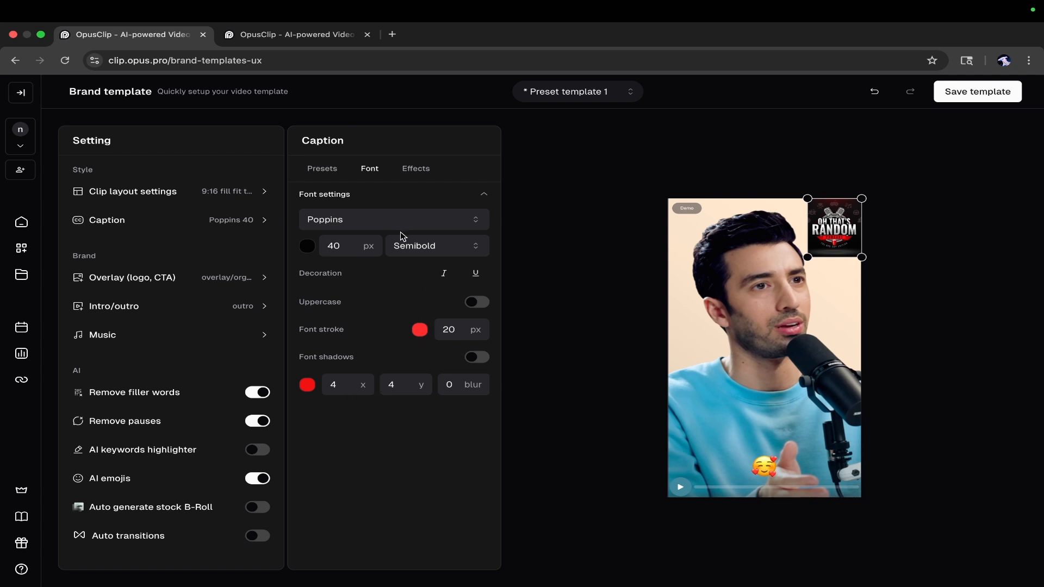
left_click(402, 169)
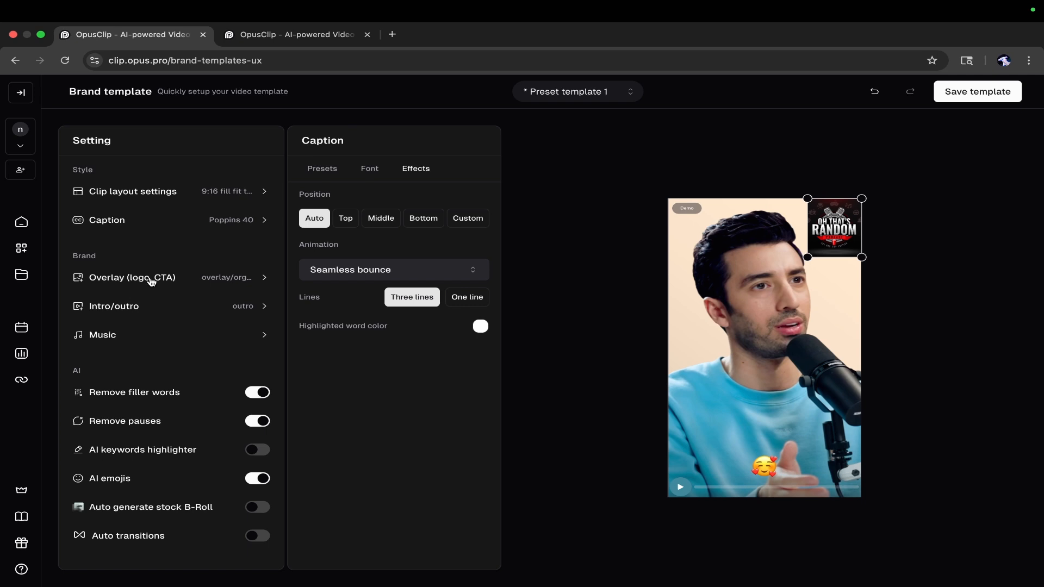
Review the template's logo overlay, intro/outro and music options, dismissing the music licence notice.
left_click(151, 279)
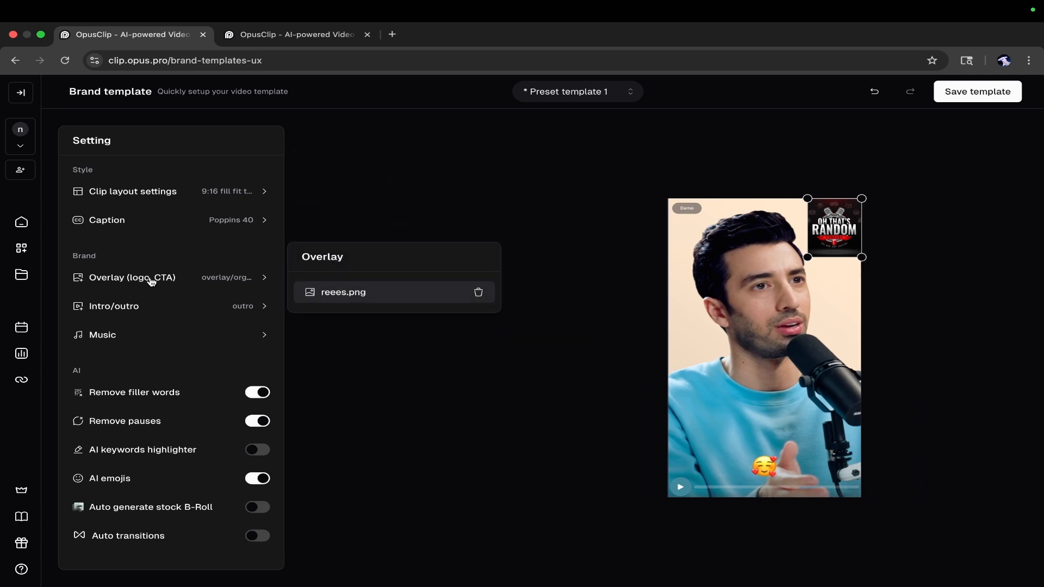
left_click(152, 305)
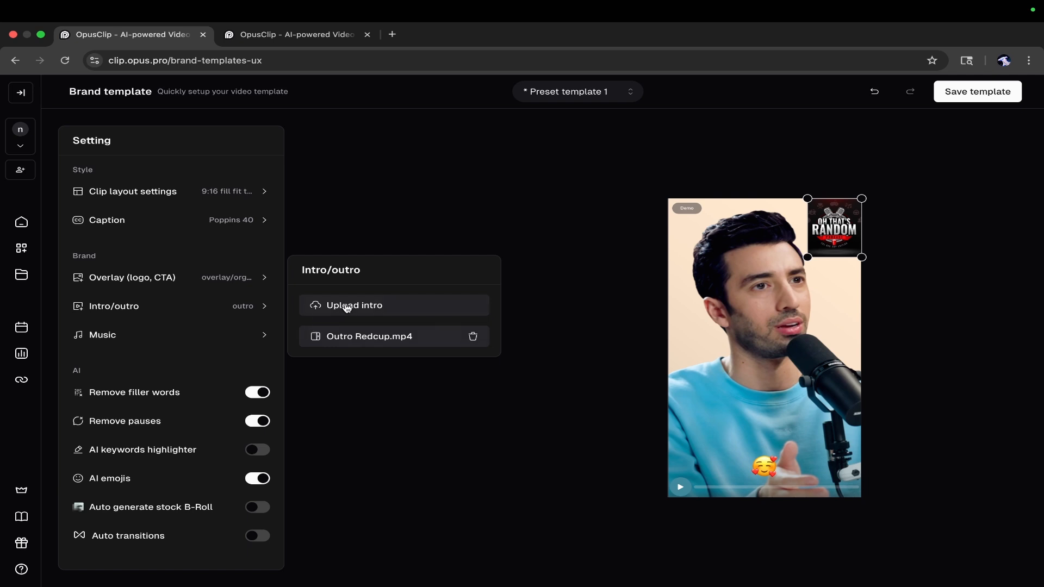
left_click(171, 338)
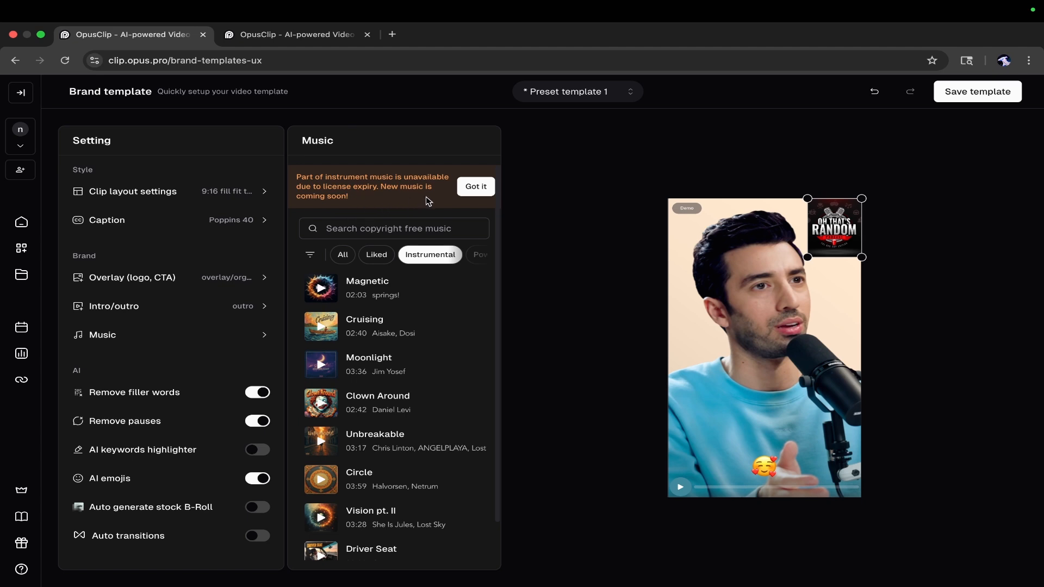
left_click(471, 187)
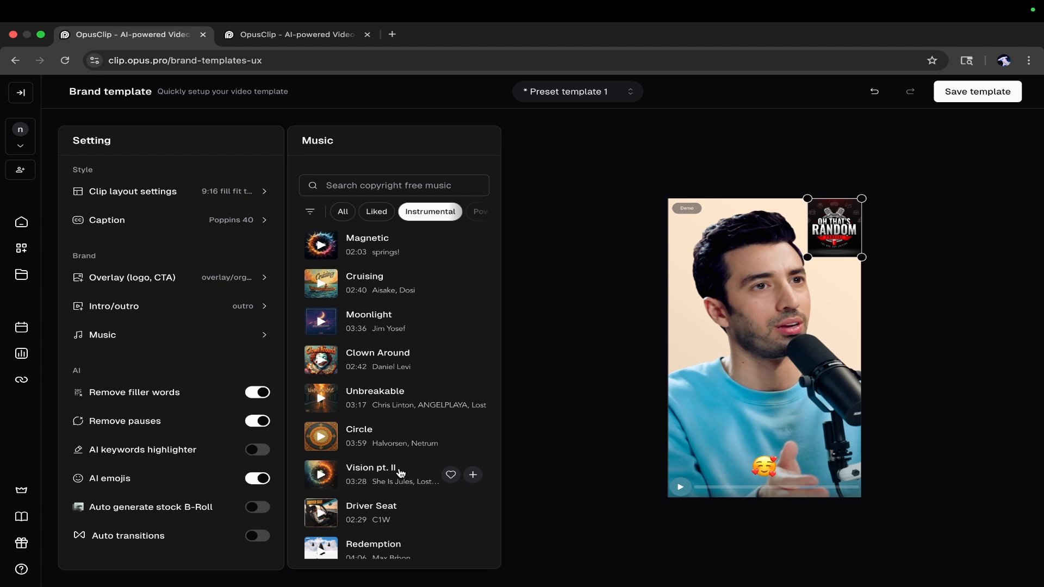
scroll(401, 474, "down", 1)
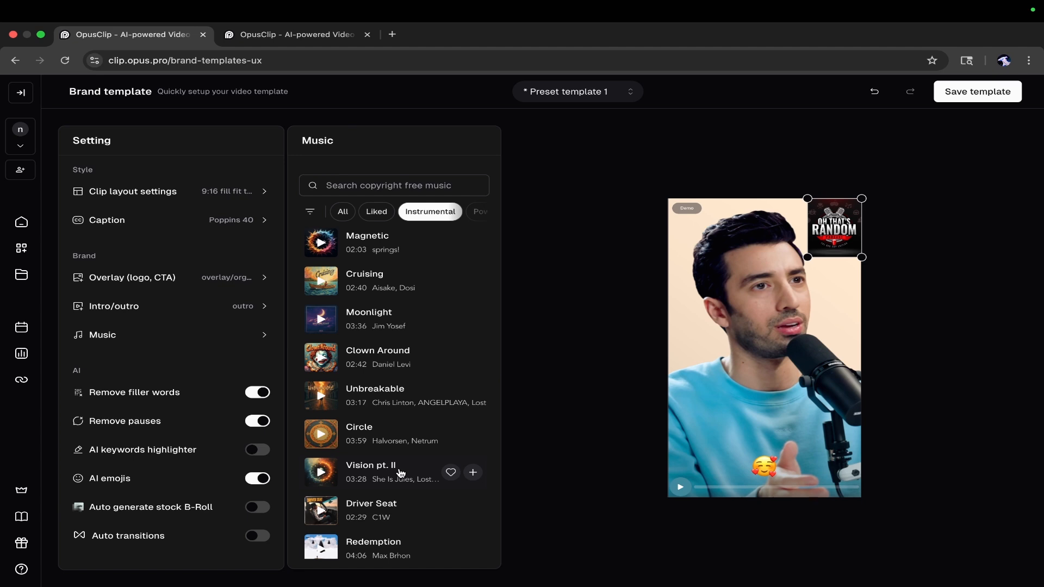
left_click(177, 363)
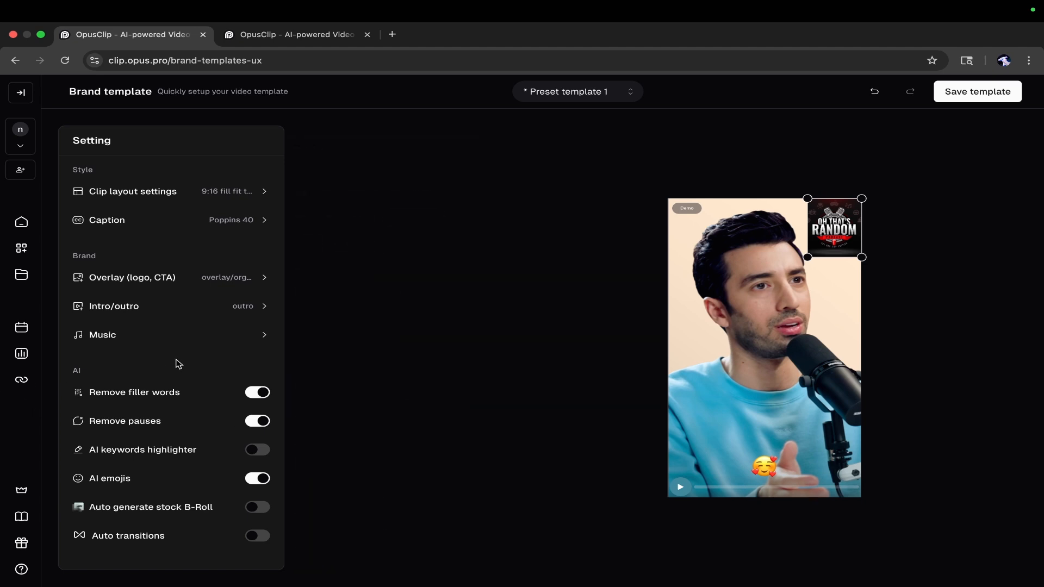
Examine the explanations of the AI options, including pause removal, AI emojis and auto-generated stock B-Roll.
mouse_move(192, 406)
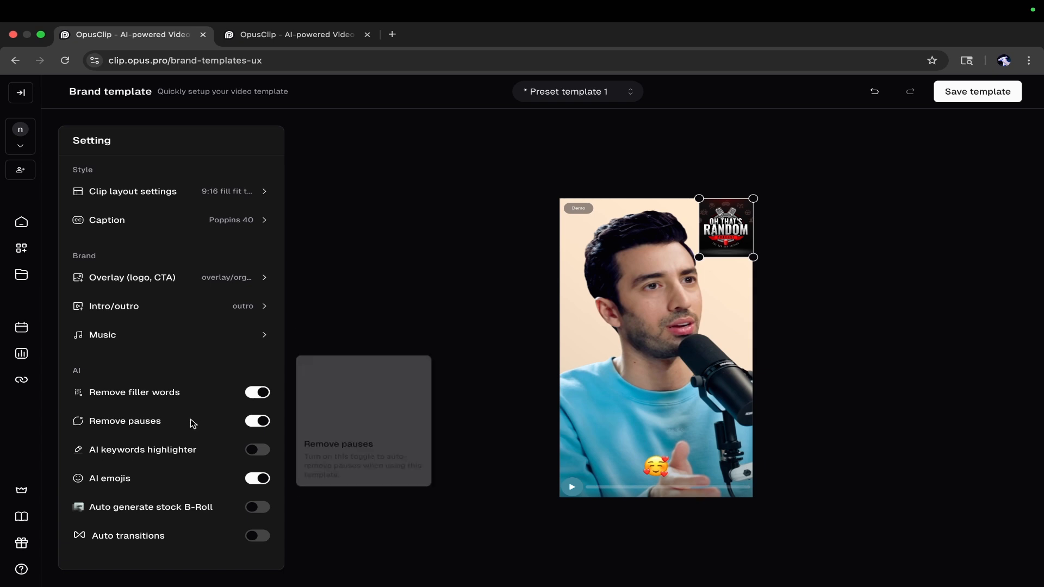
mouse_move(193, 426)
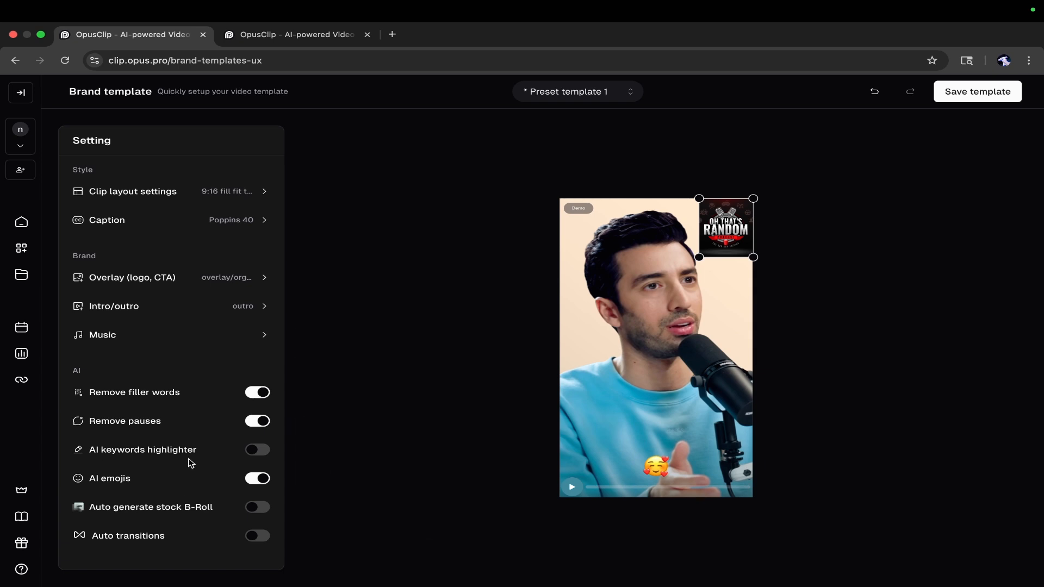
mouse_move(202, 486)
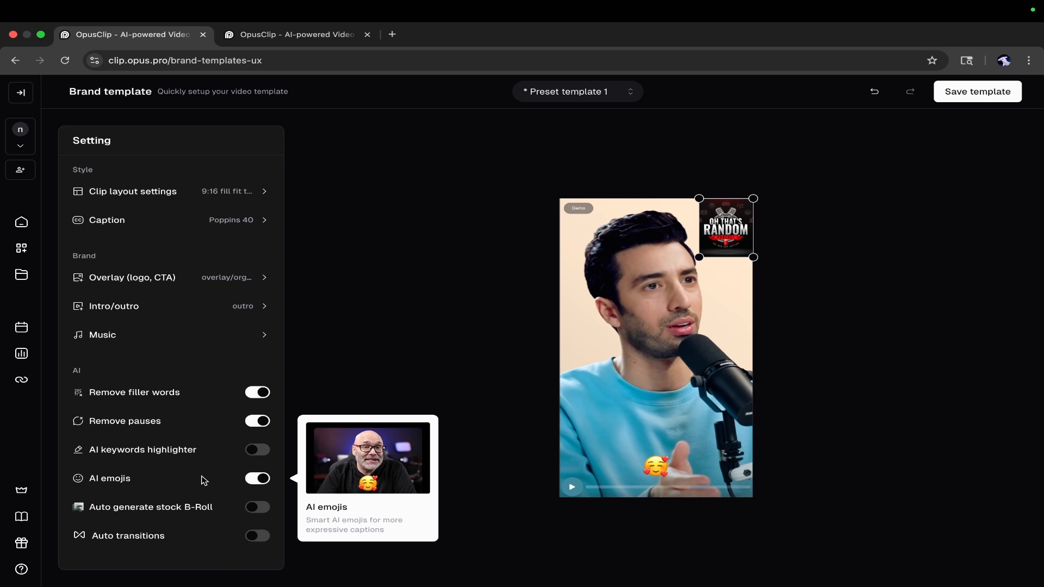
mouse_move(249, 515)
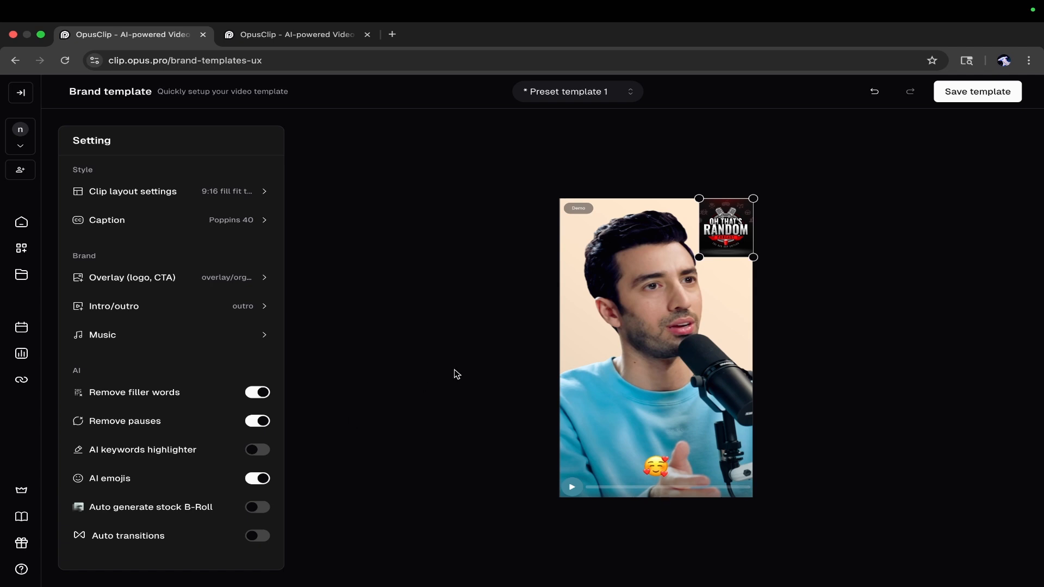
Deselect the logo overlay and play the template's demo clip through to the outro, stopping playback at the end.
left_click(429, 435)
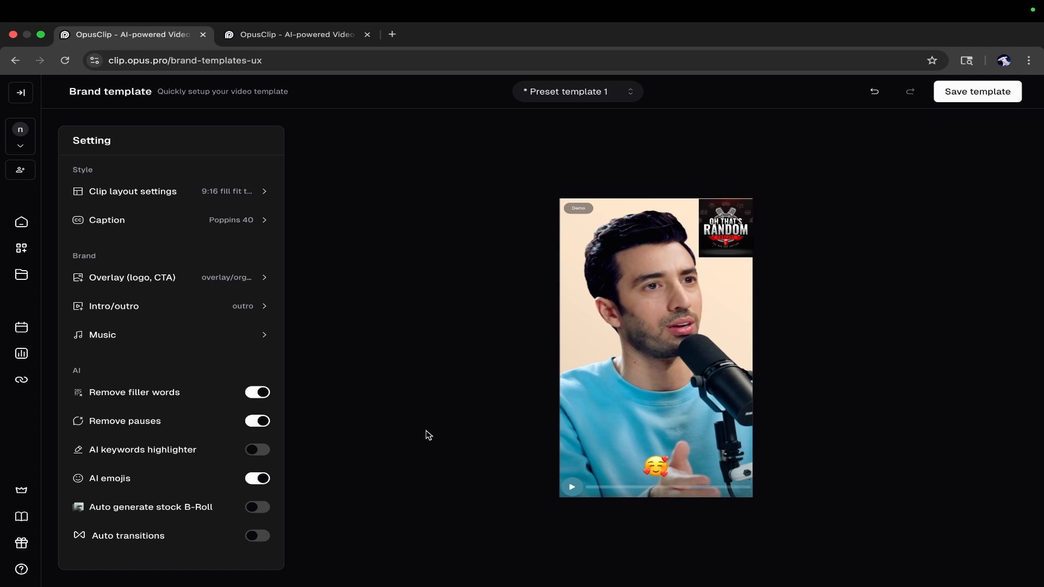
left_click(573, 488)
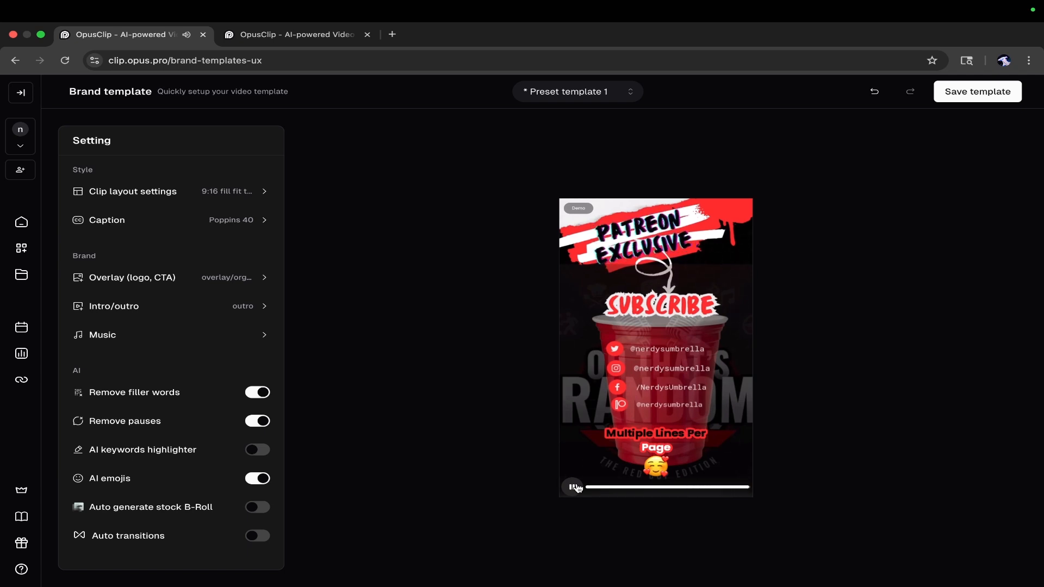
left_click(572, 488)
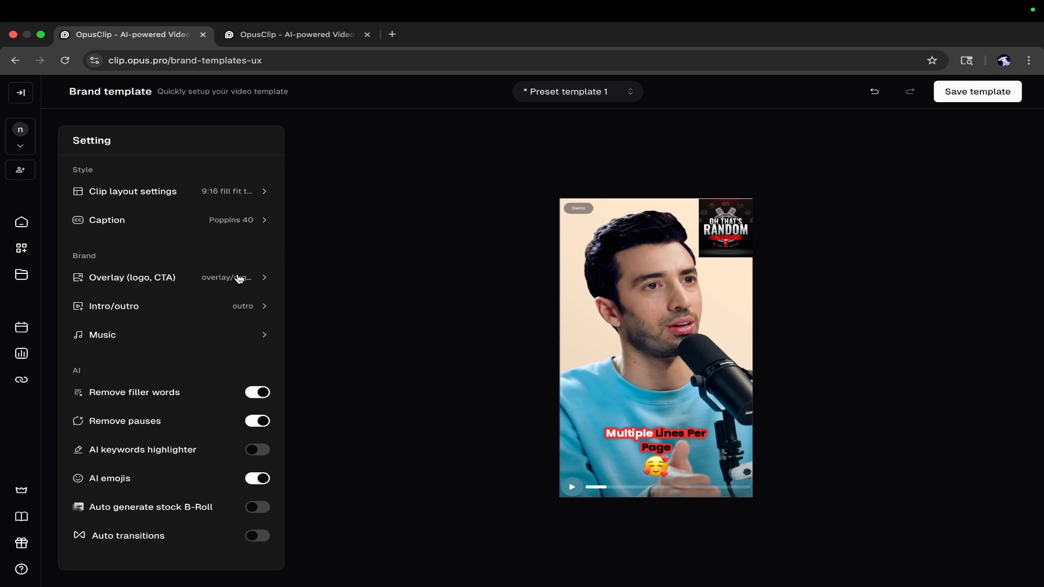
Adjust the logo overlay's position in the clip's upper-right corner and save Preset template 1.
left_click(735, 245)
mouse_move(735, 245)
left_mouse_down()
mouse_move(682, 294)
mouse_move(569, 454)
mouse_move(593, 492)
mouse_move(736, 475)
mouse_move(674, 334)
mouse_move(647, 314)
mouse_move(596, 234)
mouse_move(750, 246)
mouse_move(734, 237)
left_mouse_up()
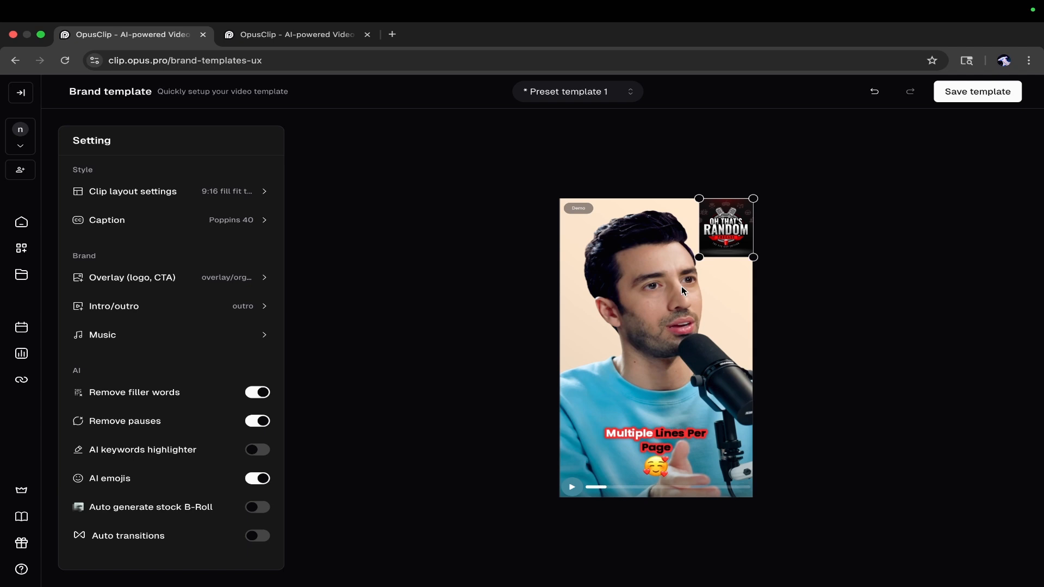
left_click(955, 100)
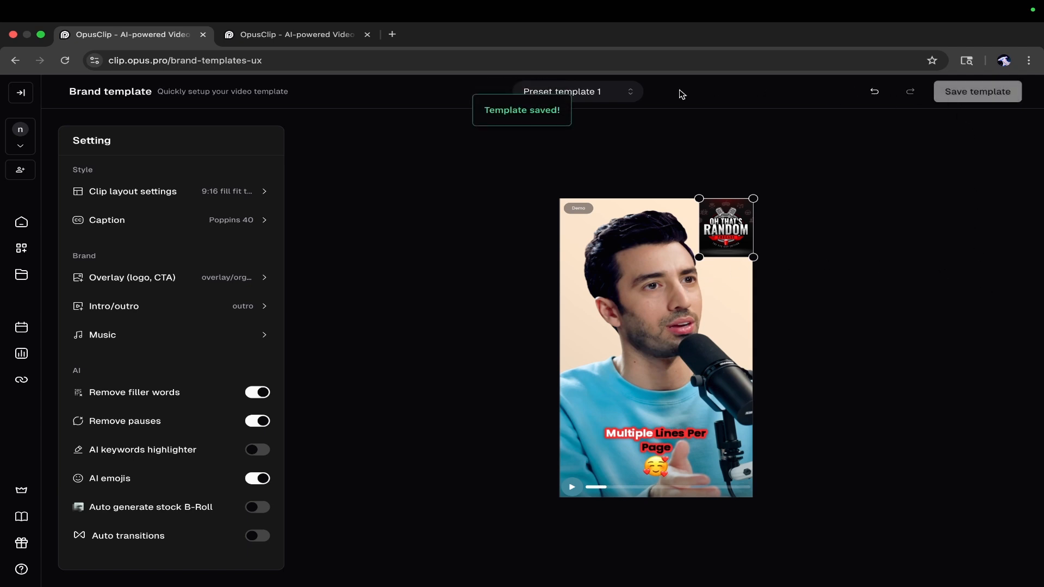
Switch the brand template to Preset template 2, accepting that the current settings are overwritten.
left_click(591, 93)
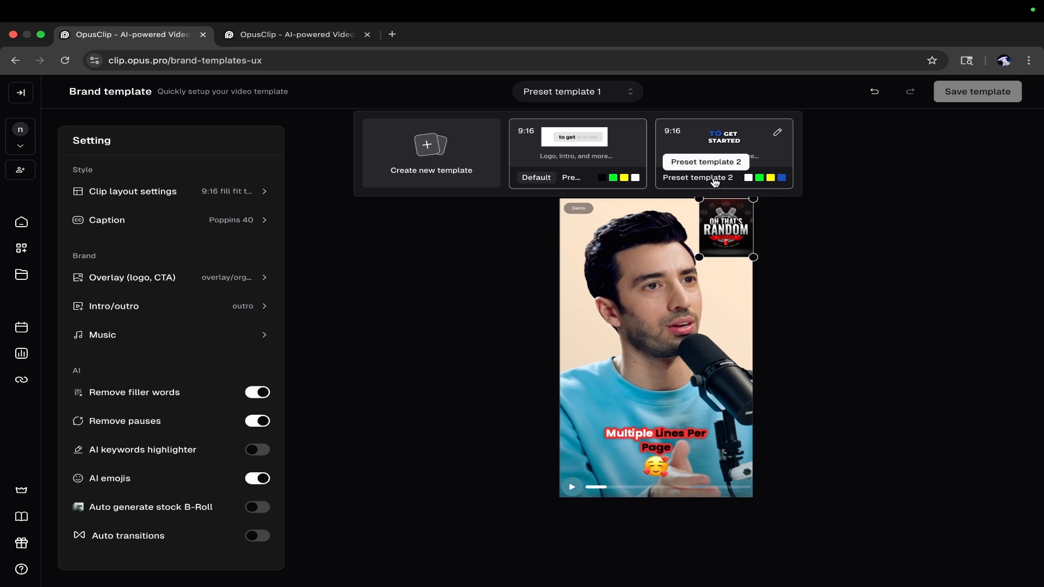
left_click(714, 182)
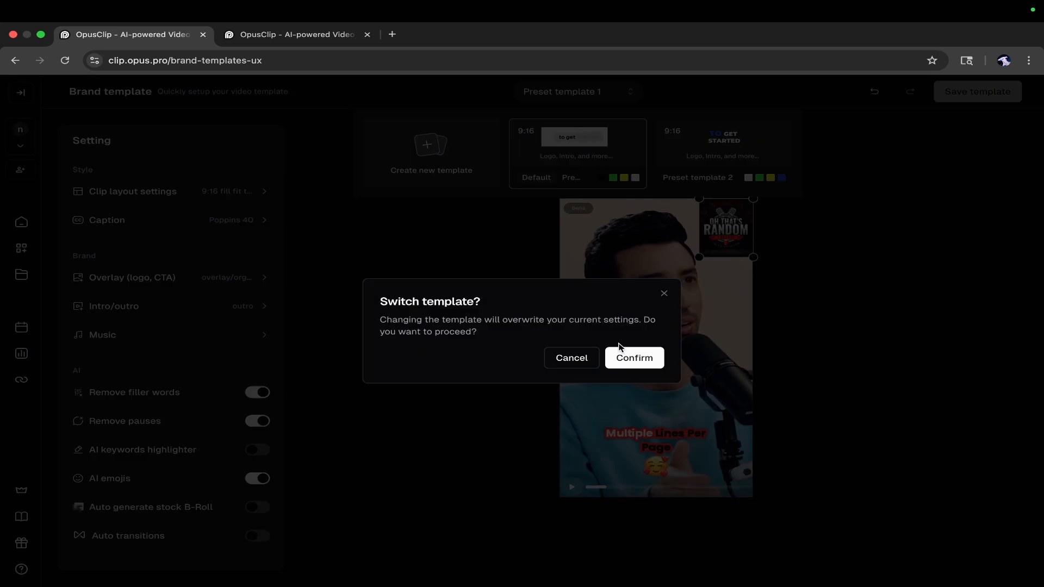
left_click(647, 366)
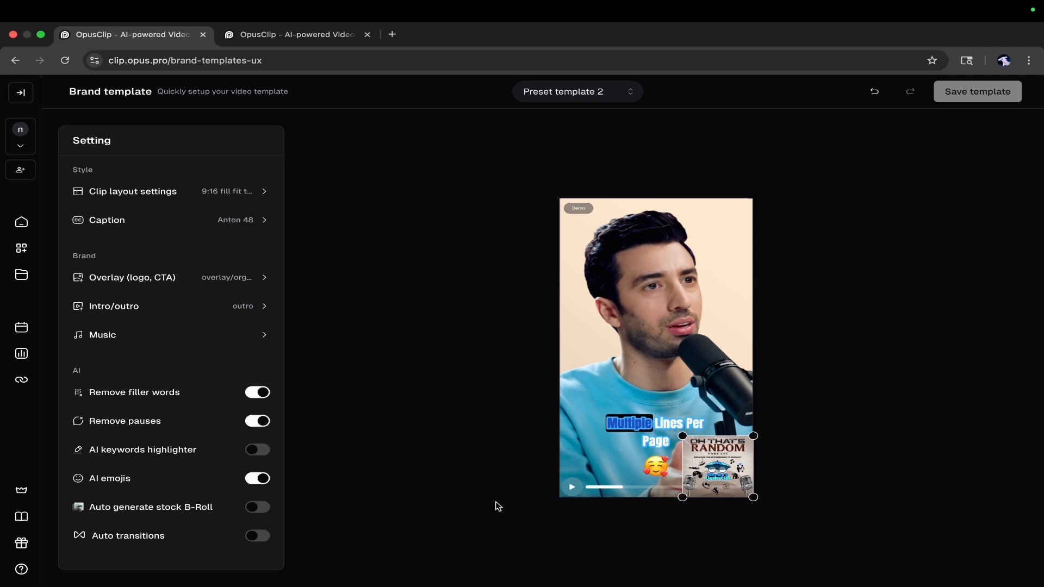
Try the AI keywords highlighter on Preset template 2 and turn it back off.
mouse_move(191, 472)
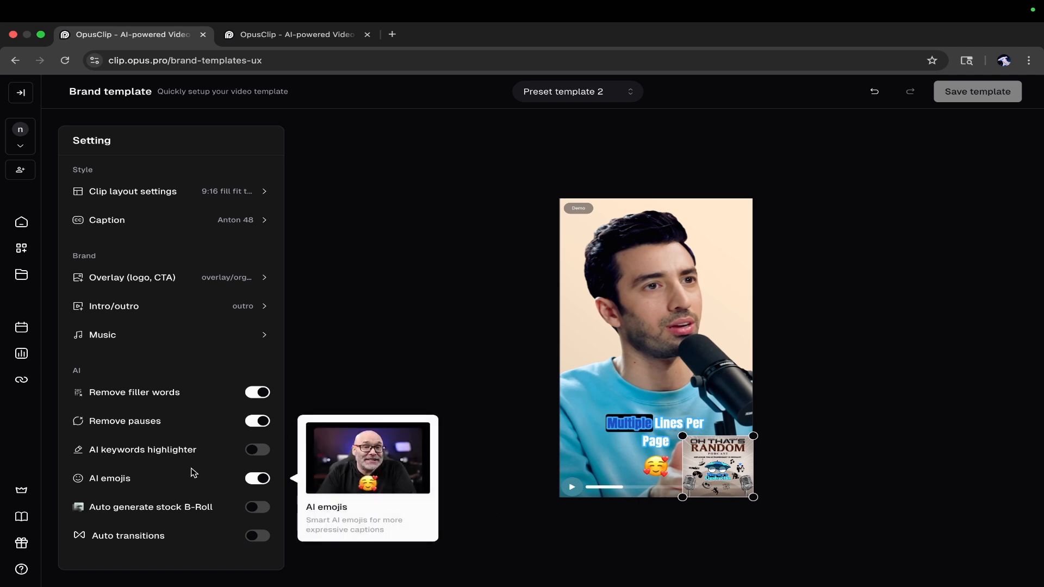
left_click(255, 456)
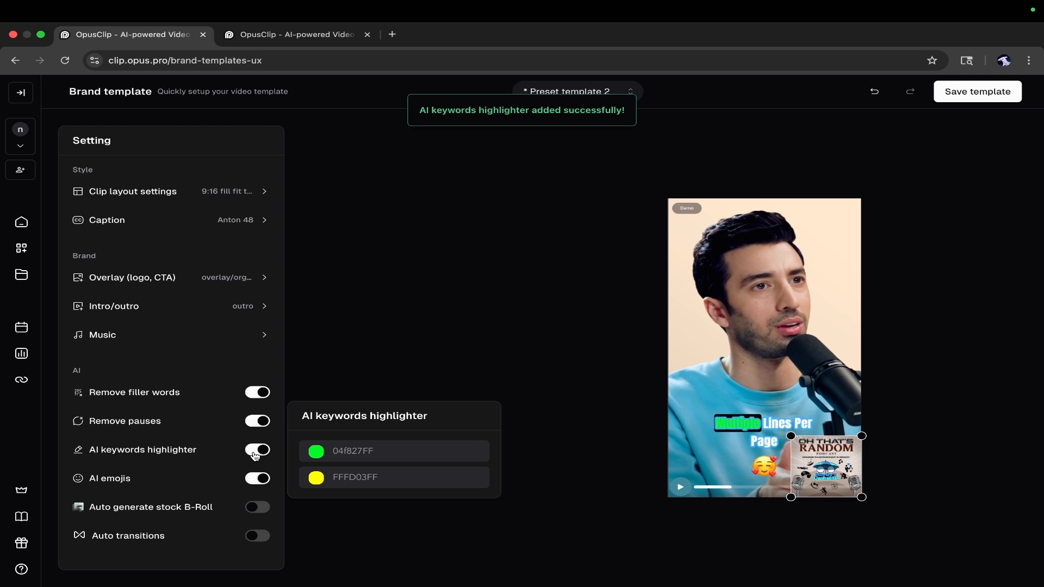
left_click(255, 456)
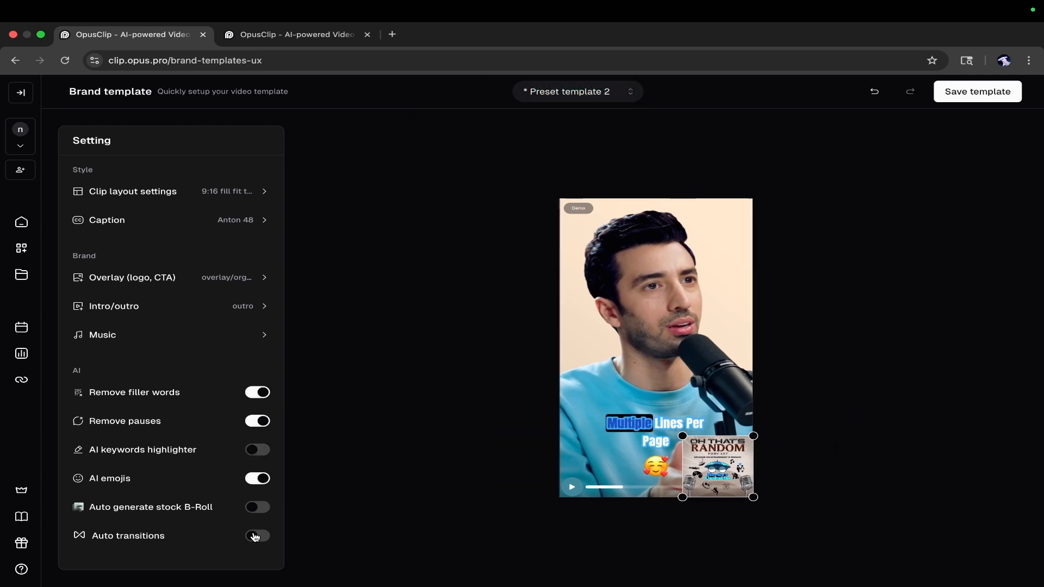
Play the demo clip to preview Preset template 2.
mouse_move(256, 503)
left_click(578, 492)
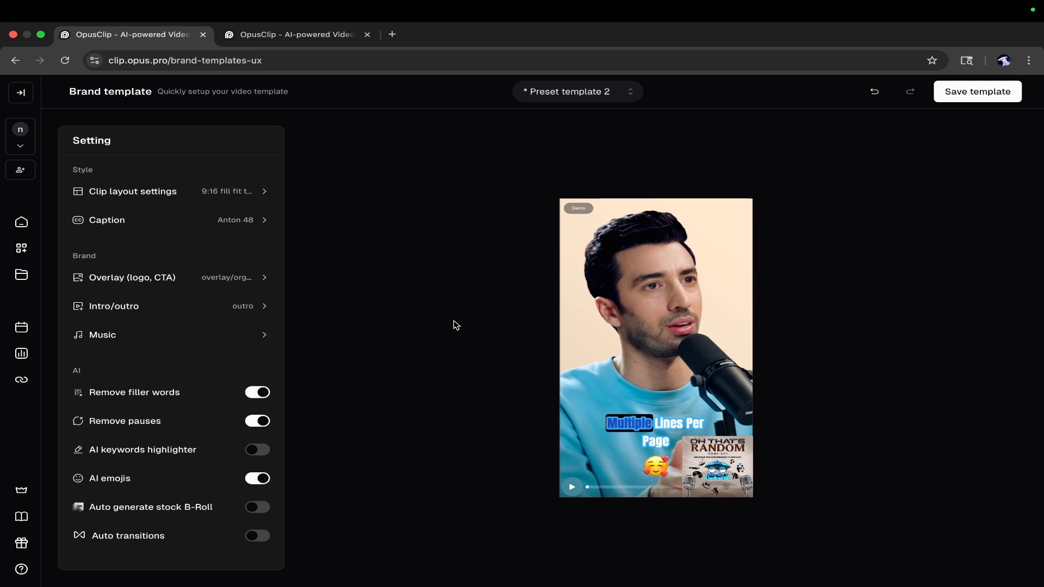
left_click(19, 224)
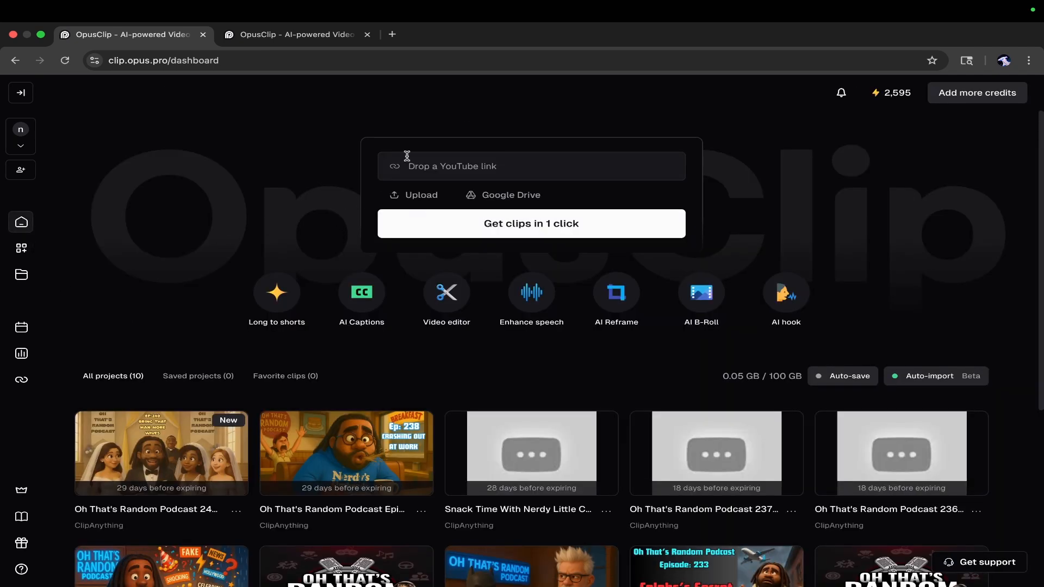
right_click(506, 171)
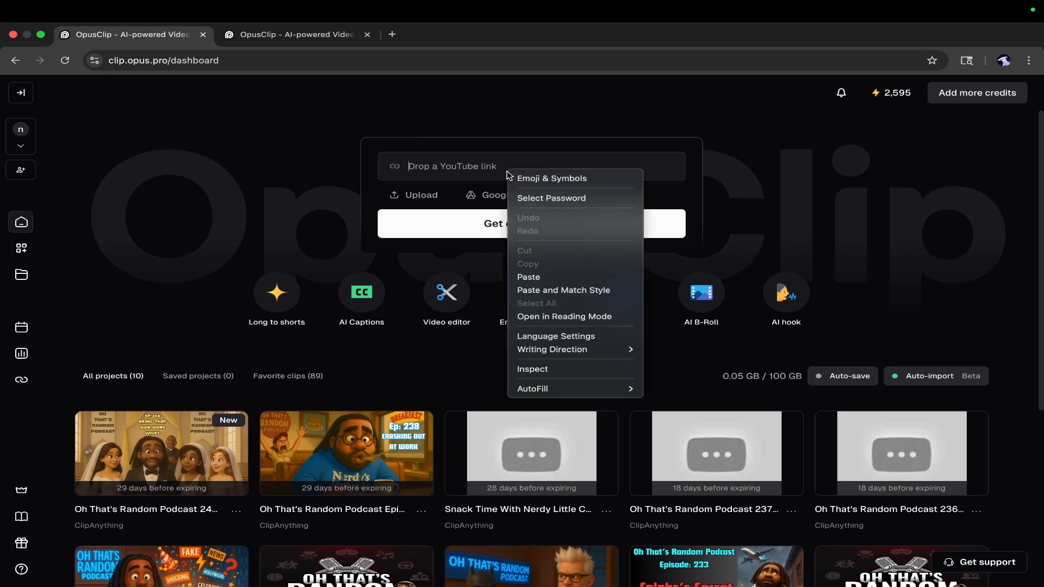
left_click(587, 278)
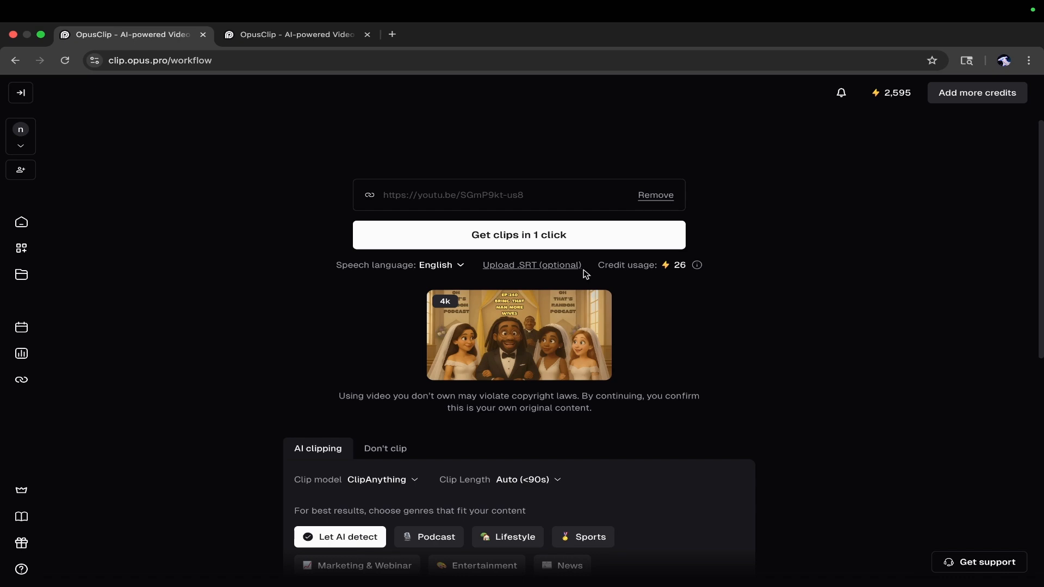
Examine the saved brand templates and look through the quick caption presets offered for the clips.
scroll(709, 390, "down", 9)
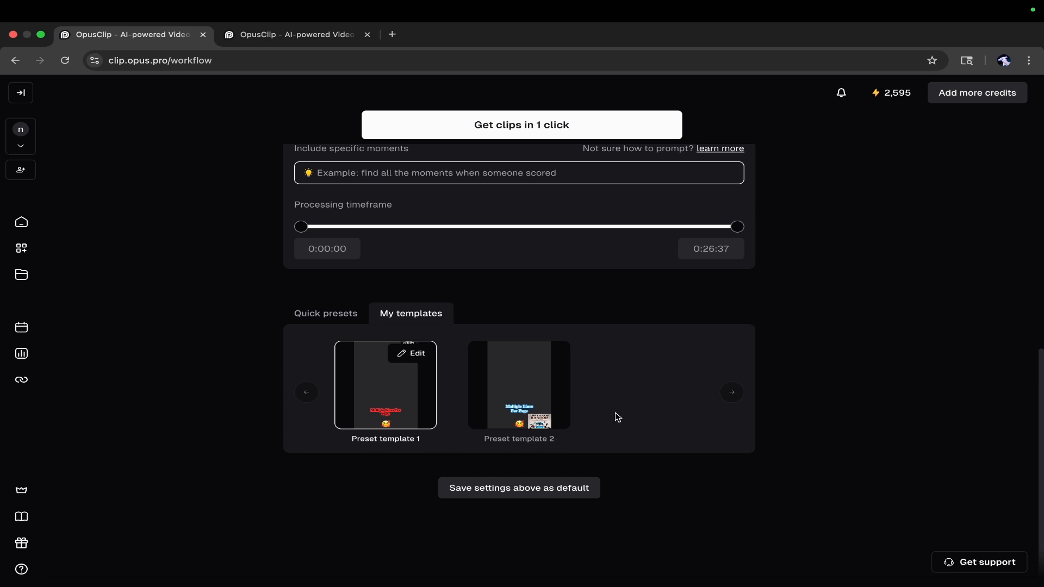
mouse_move(553, 429)
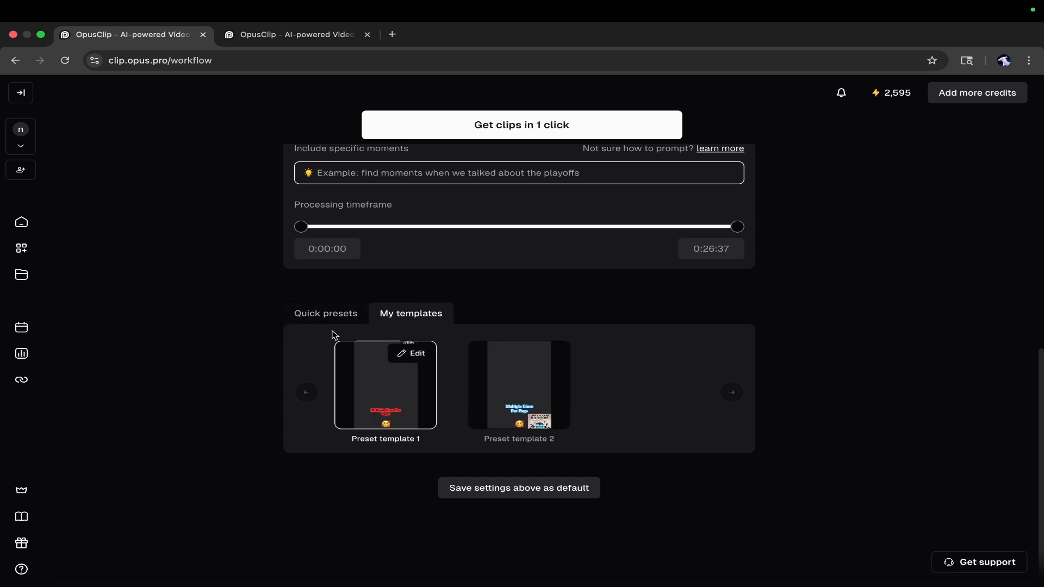
left_click(293, 315)
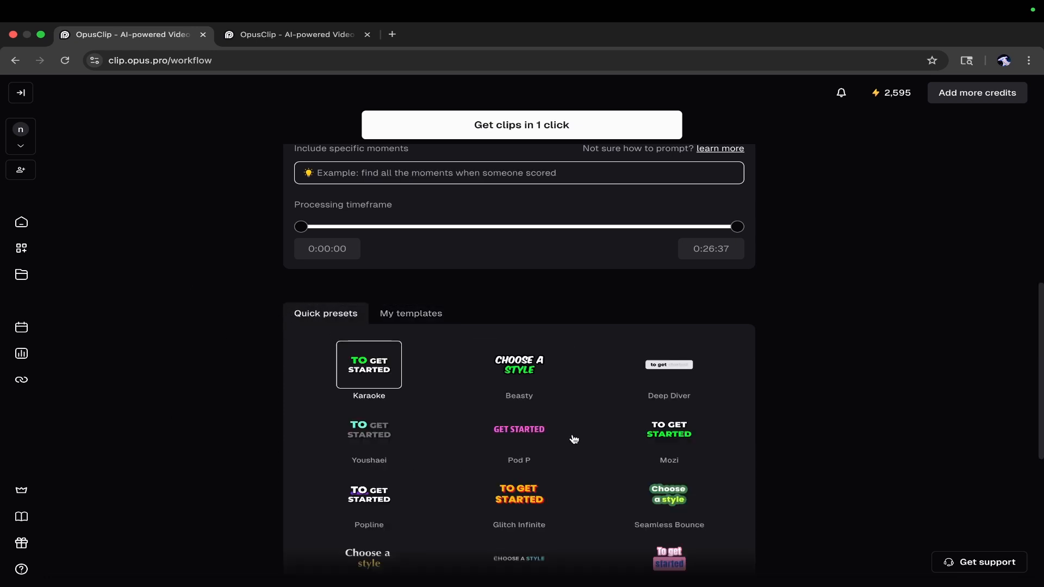
scroll(704, 475, "down", 3)
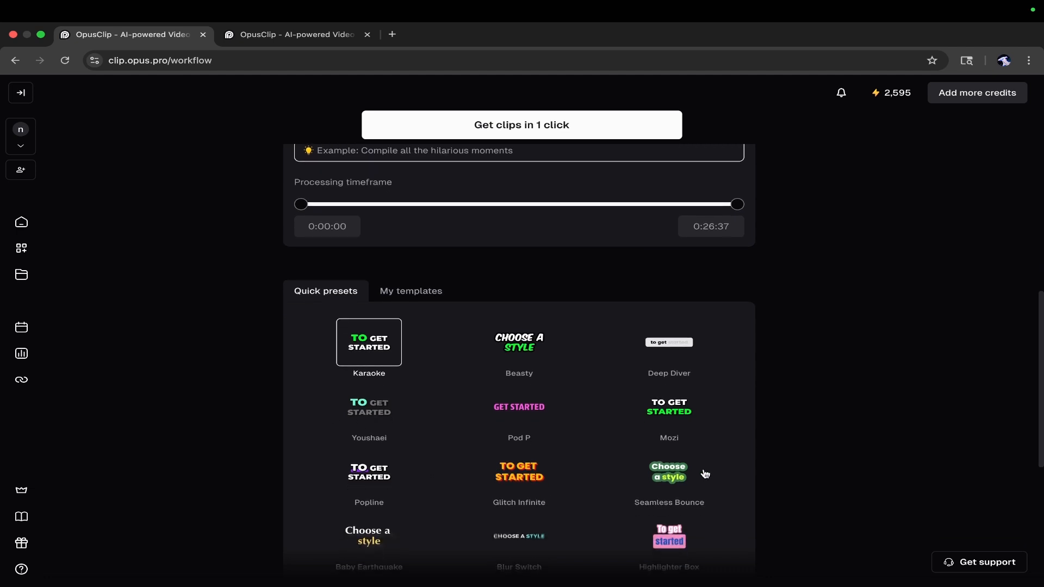
scroll(706, 470, "down", 5)
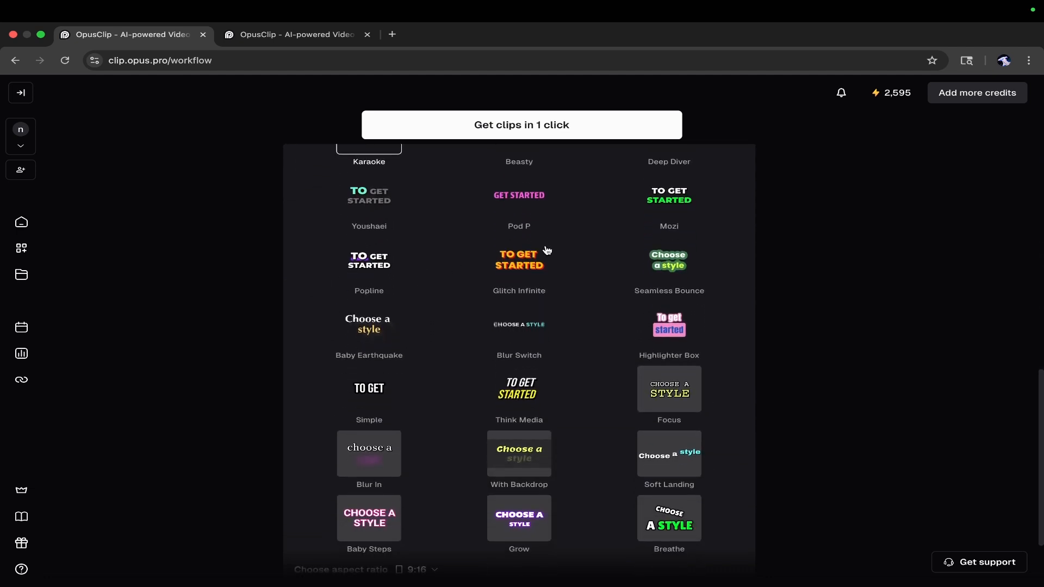
scroll(680, 516, "down", 4)
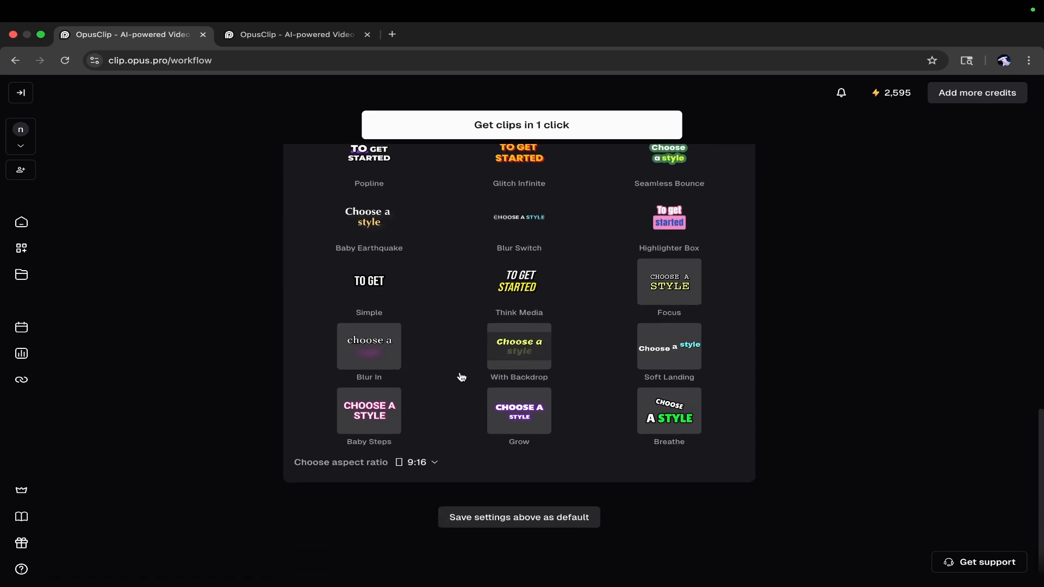
scroll(454, 376, "down", 1)
scroll(448, 378, "up", 1)
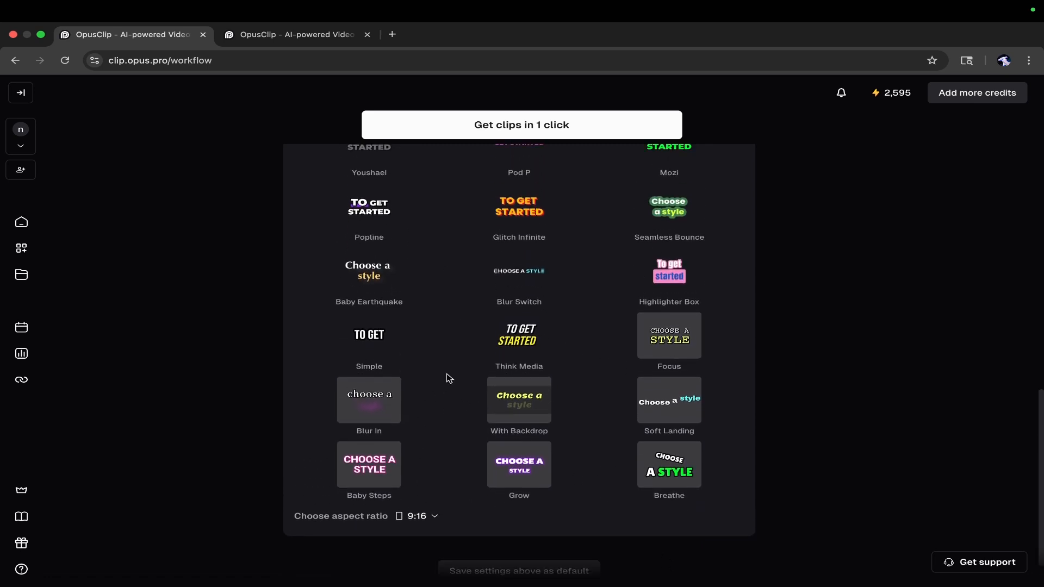
scroll(448, 384, "up", 1)
scroll(448, 388, "down", 1)
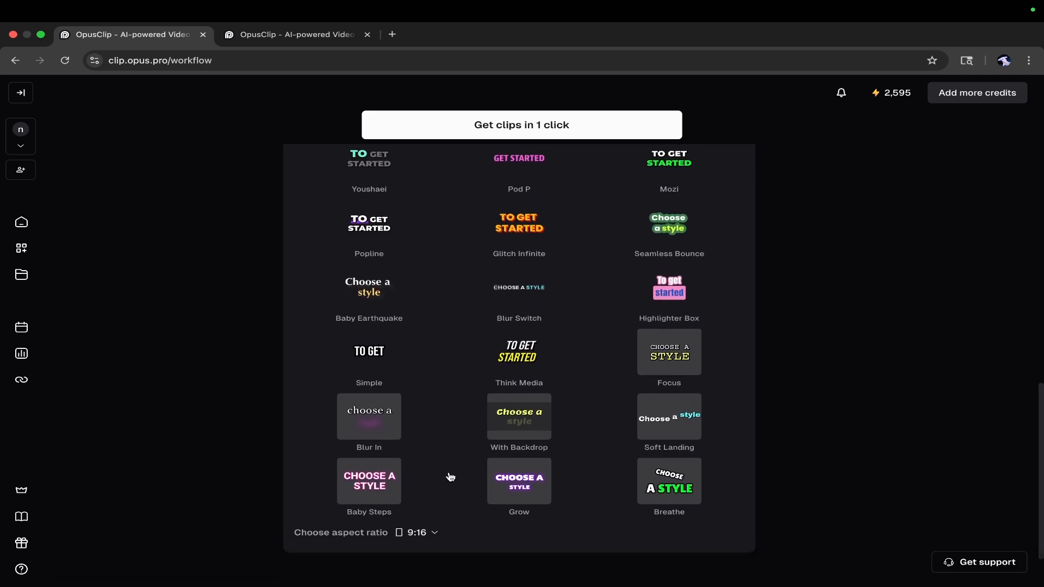
Check the aspect ratio choices for the quick presets without changing the selection, and look over the caption styles again.
left_click(433, 534)
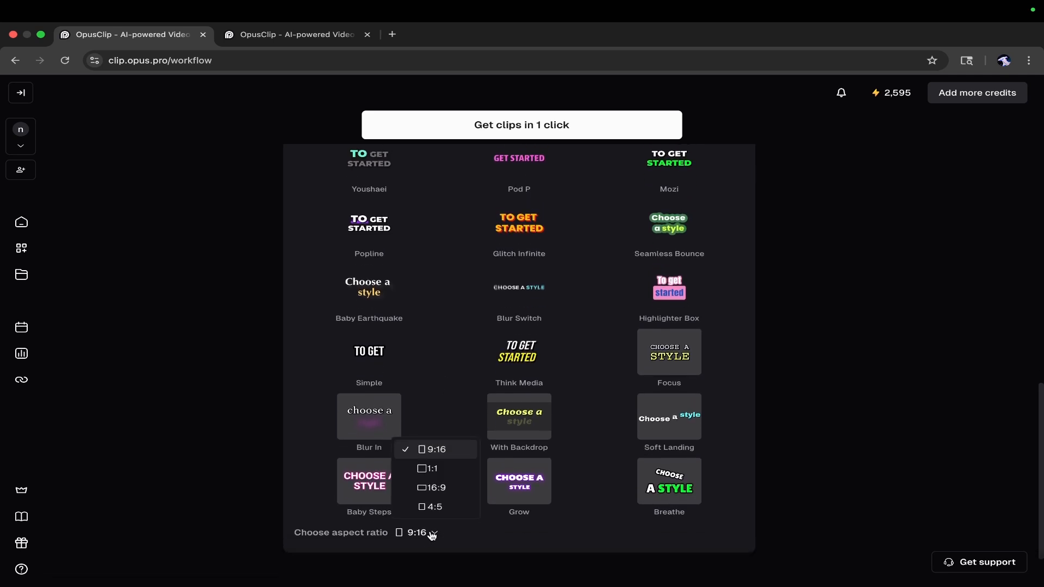
left_click(432, 534)
scroll(478, 380, "up", 1)
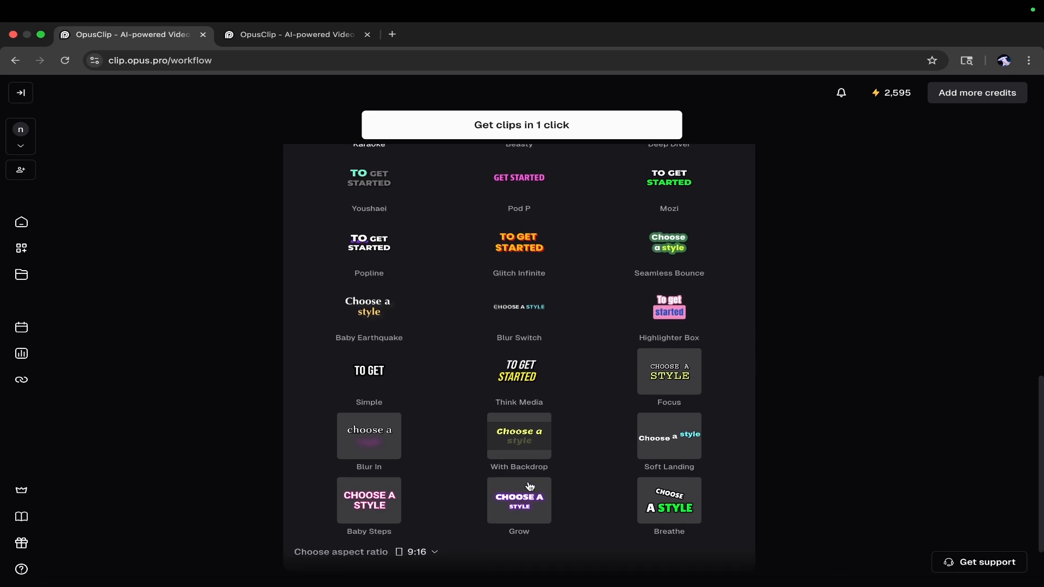
scroll(509, 384, "up", 4)
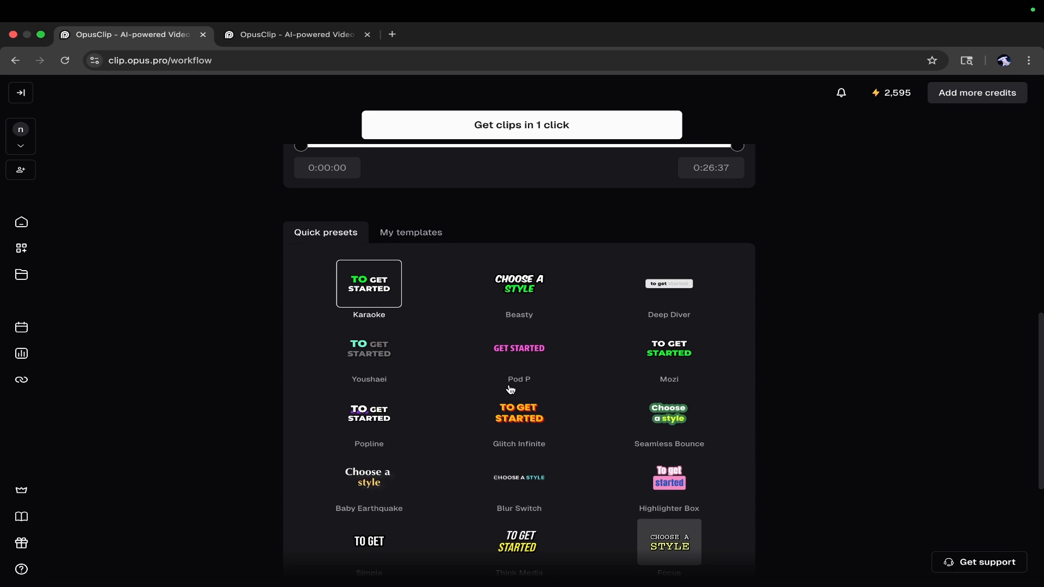
scroll(510, 389, "down", 6)
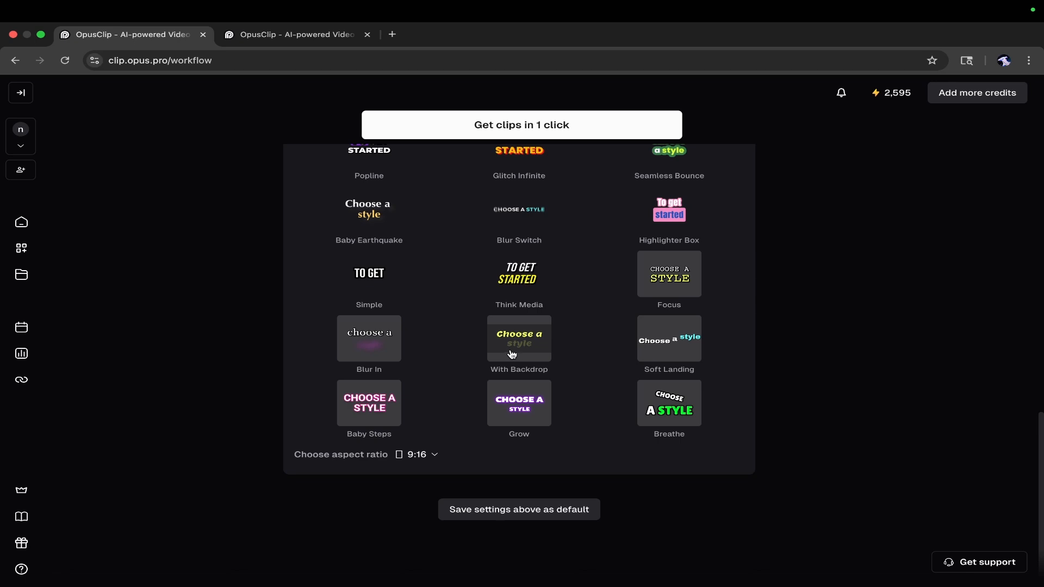
Switch the clip styling from the quick presets back to the saved brand templates and return to the AI clipping settings.
scroll(510, 352, "up", 12)
scroll(451, 420, "down", 3)
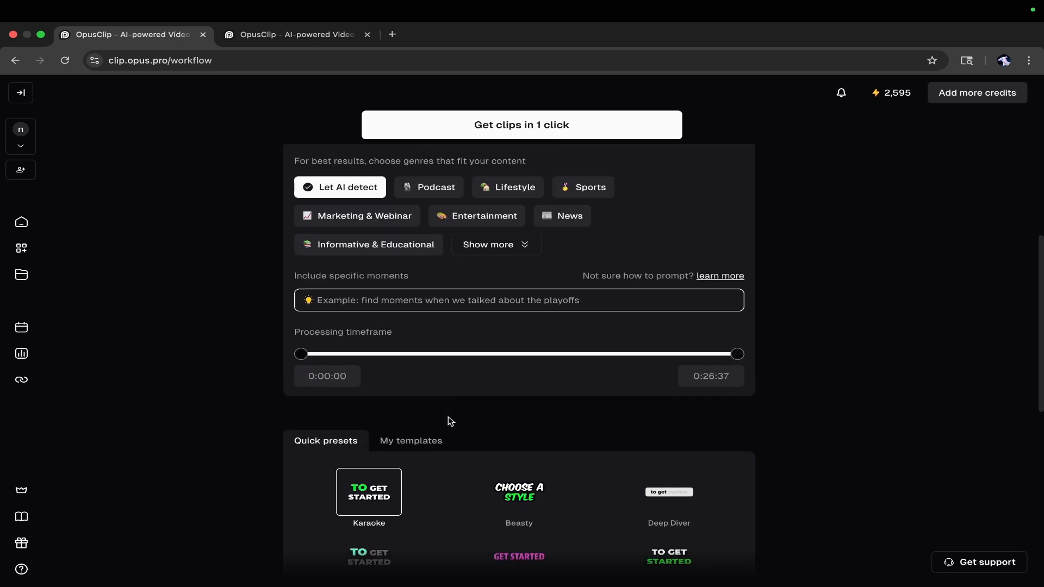
left_click(411, 441)
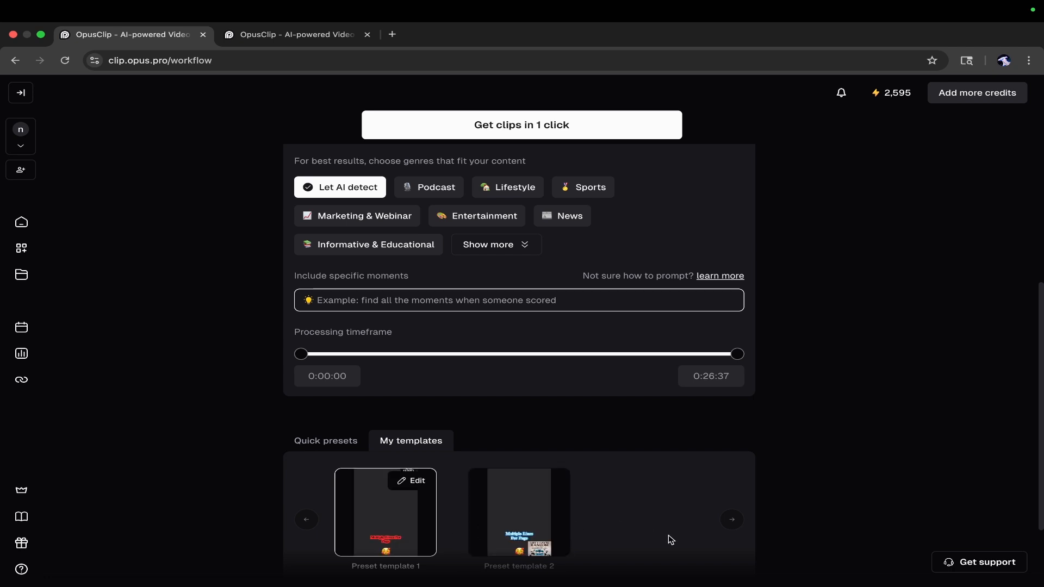
scroll(787, 487, "down", 1)
scroll(784, 483, "up", 4)
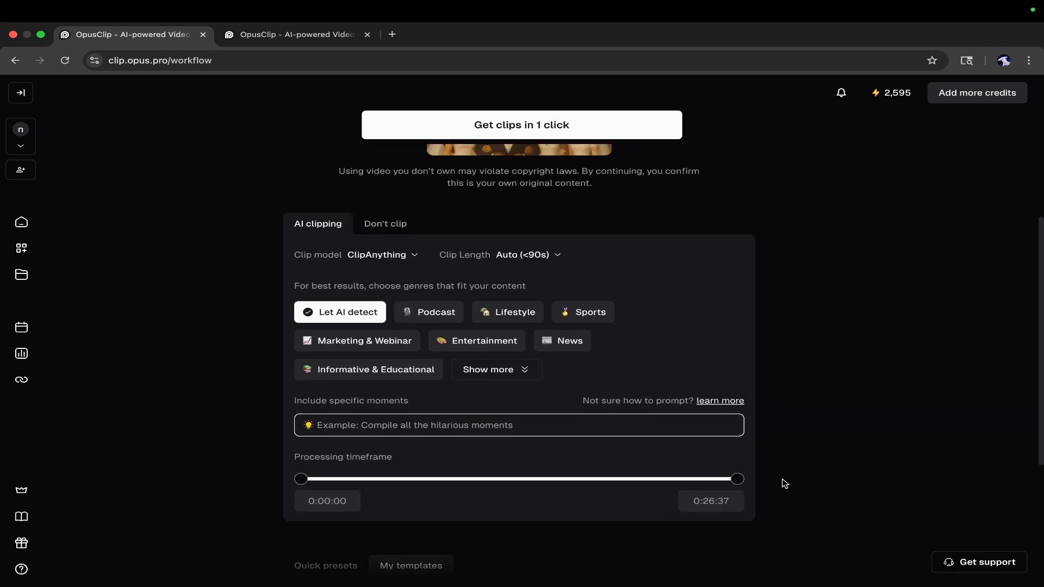